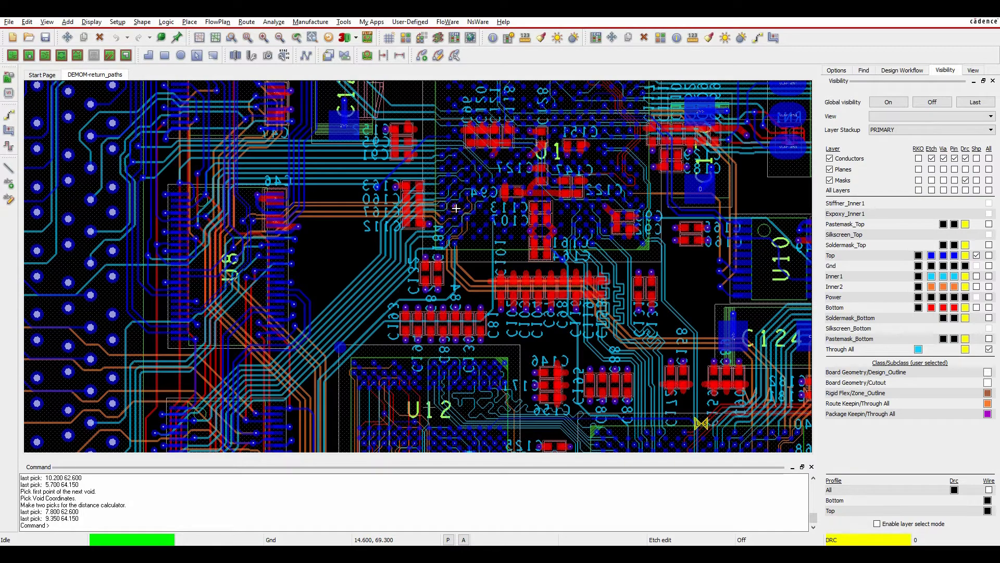
left_click(455, 37)
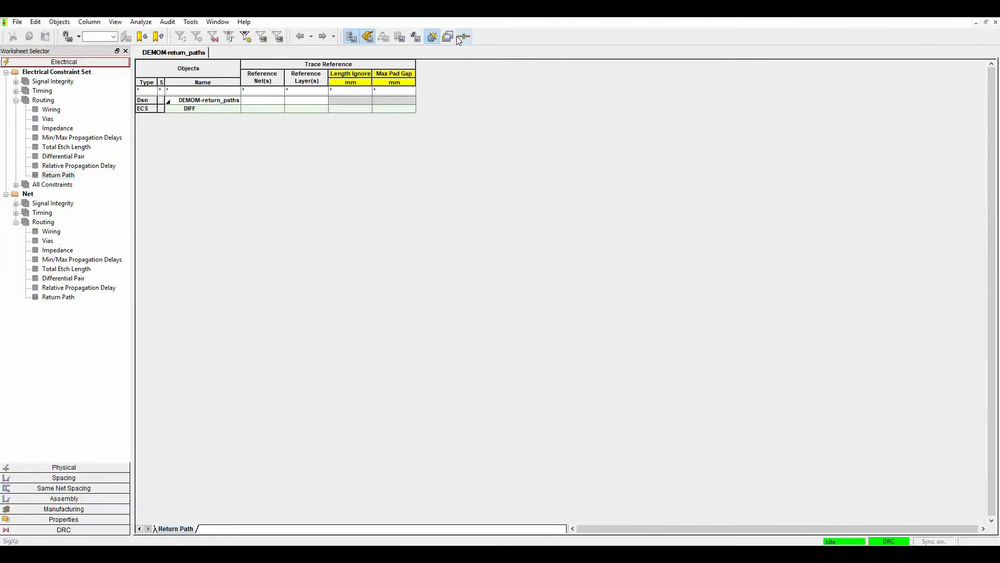
left_click(58, 178)
left_click(206, 100)
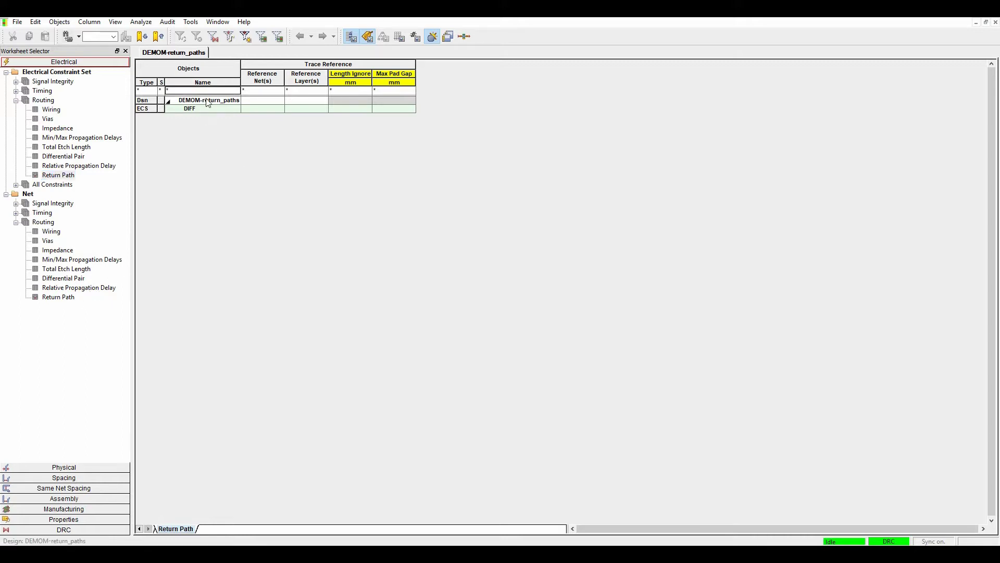
Create an electrical constraint set named return_path on the design and begin choosing its reference nets.
right_click(207, 99)
mouse_move(289, 196)
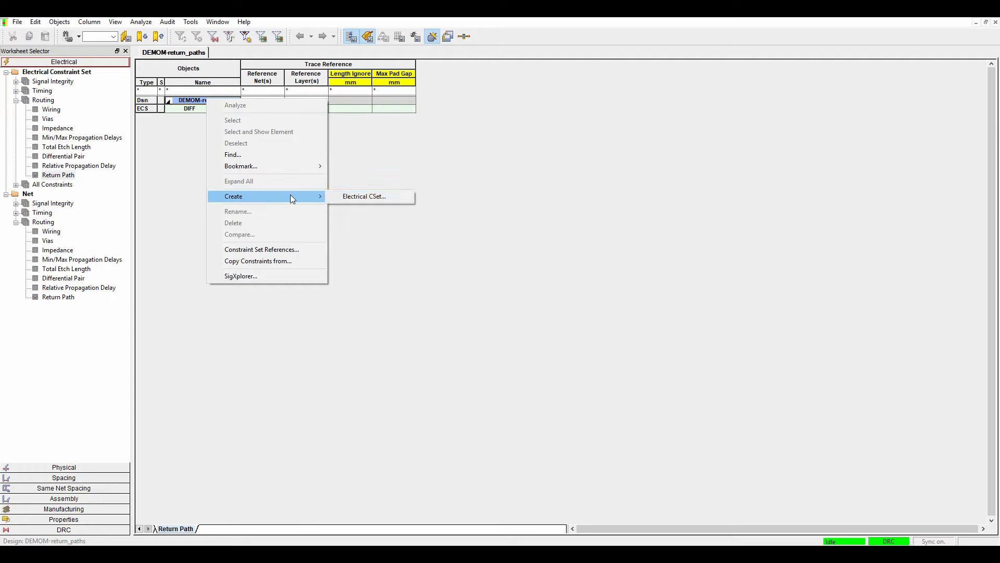
left_click(353, 197)
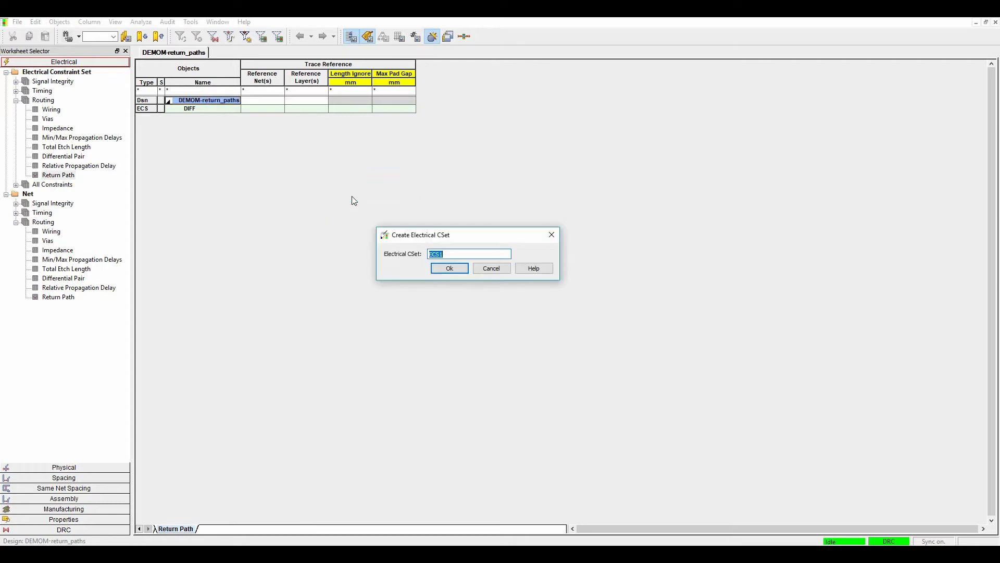
type("return_path")
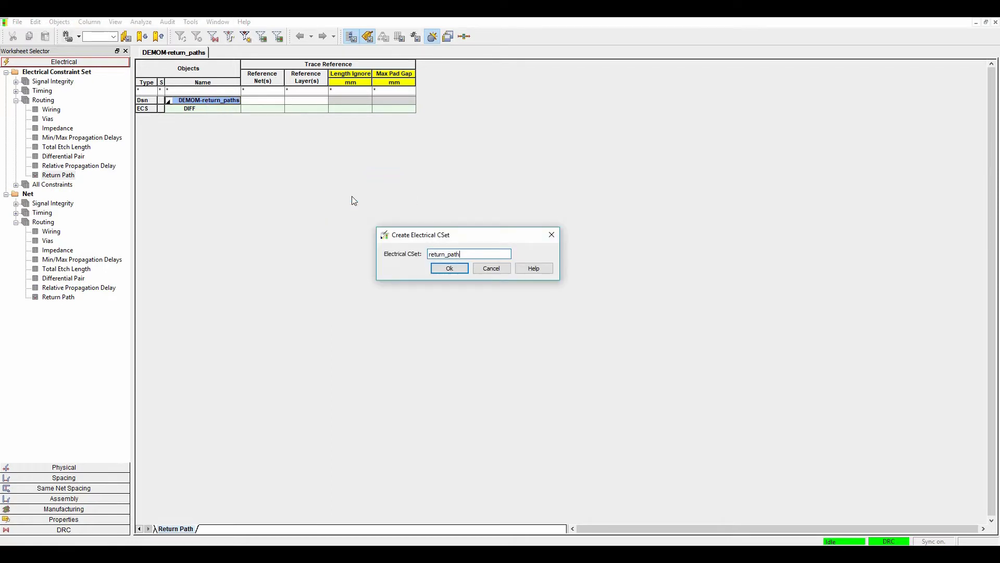
key("Return")
double_click(262, 117)
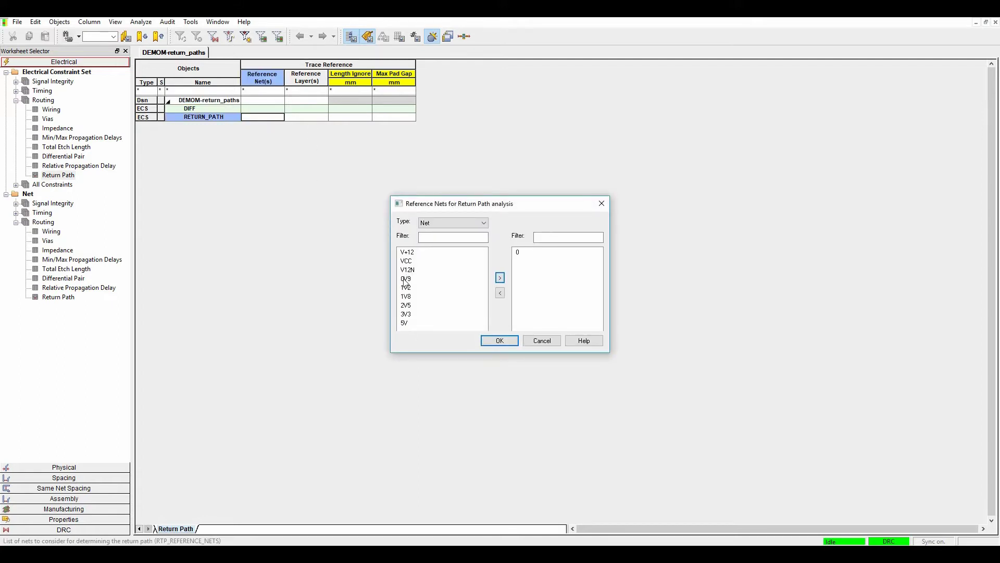
Give RETURN_PATH reference net 0, Closest Plane layer, Length Ignore 0.500 mm and Max Pad Gap 0.600 mm.
left_click(499, 341)
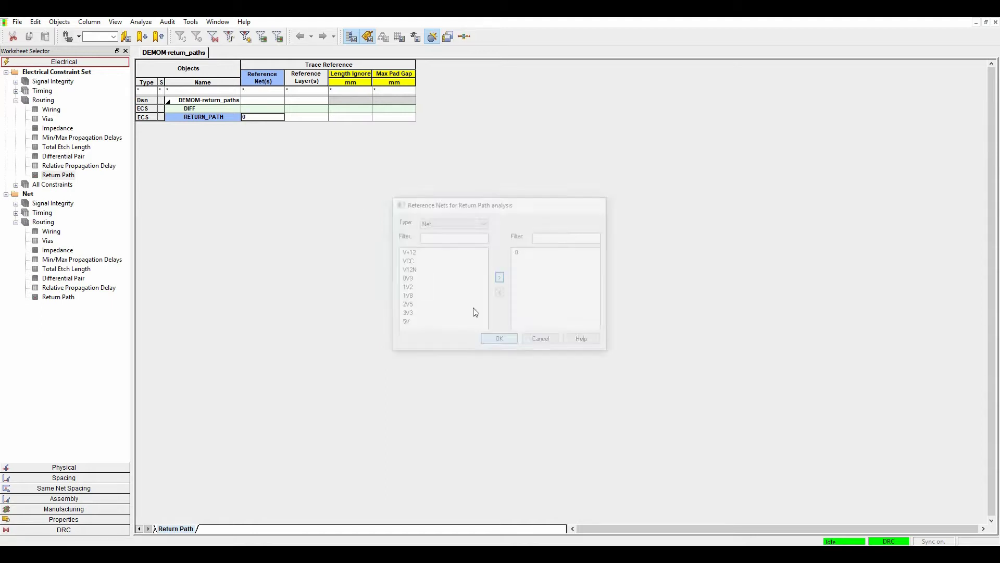
double_click(310, 117)
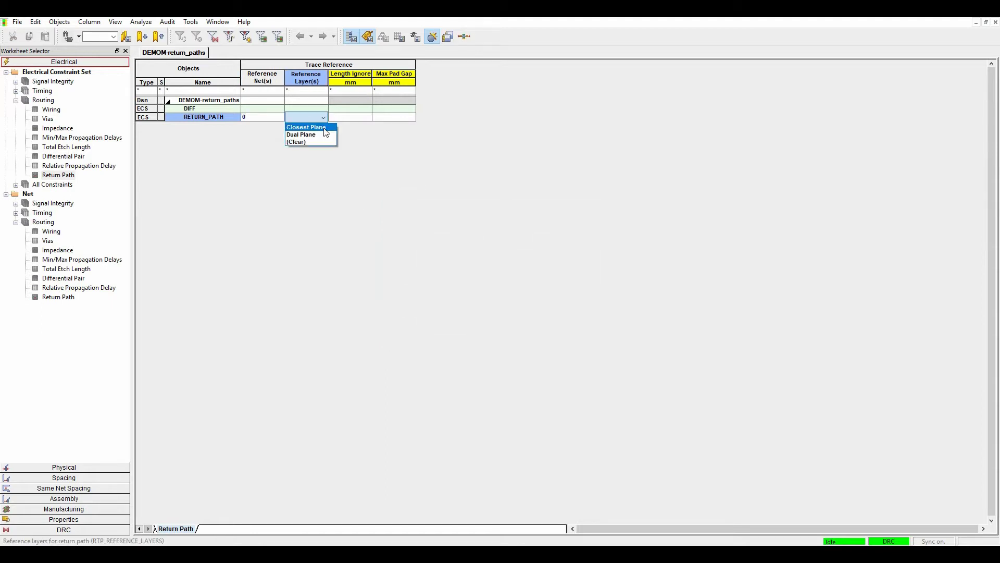
left_click(322, 127)
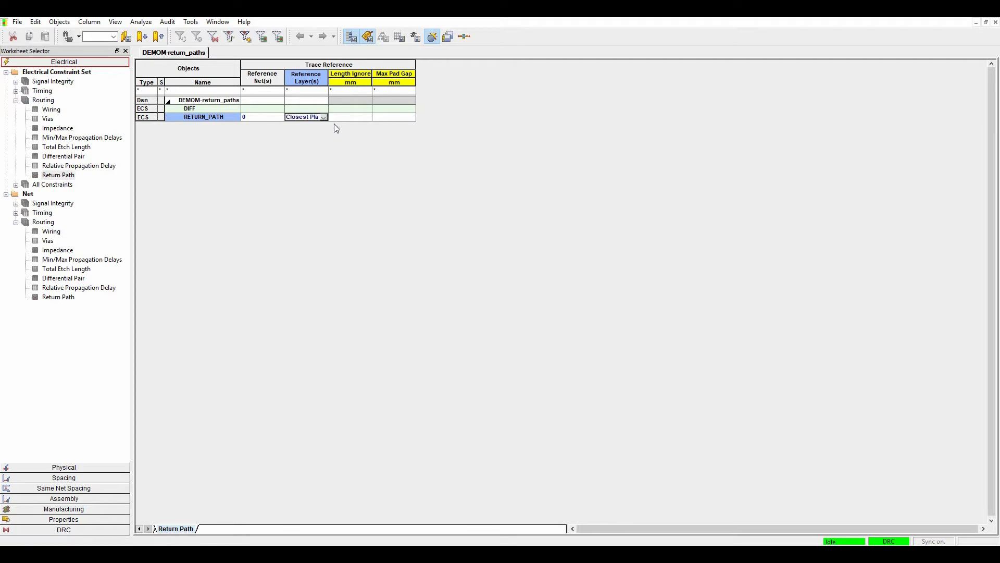
double_click(356, 116)
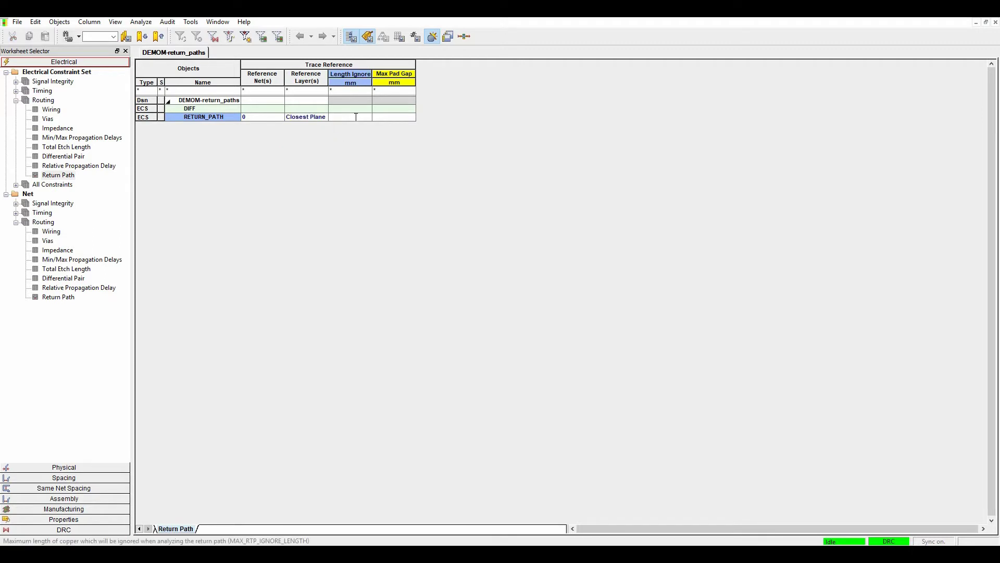
key("Tab")
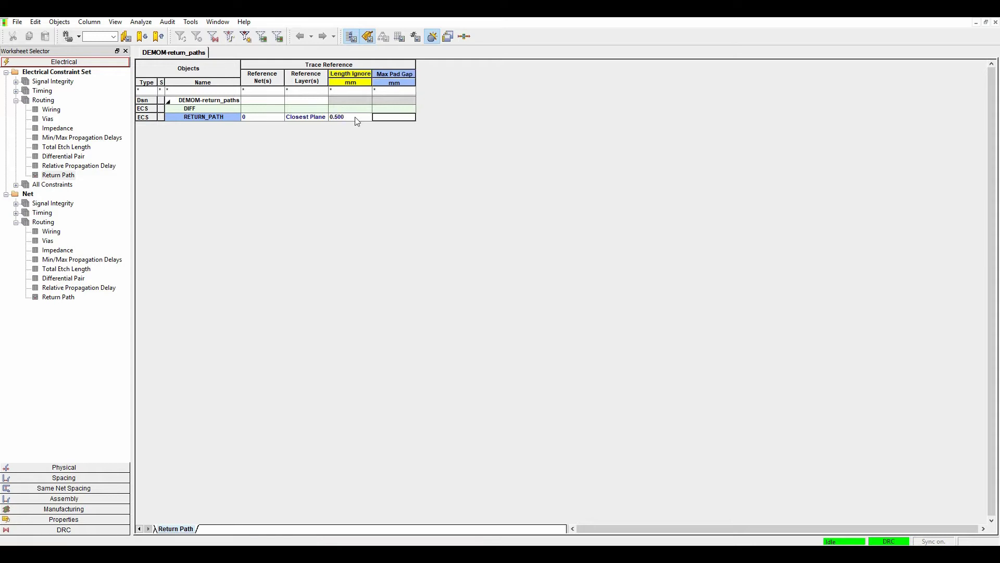
type(".6")
key("Return")
Show the net-level Return Path worksheet down to the DATA bus, then check its traces on the board.
left_click(65, 299)
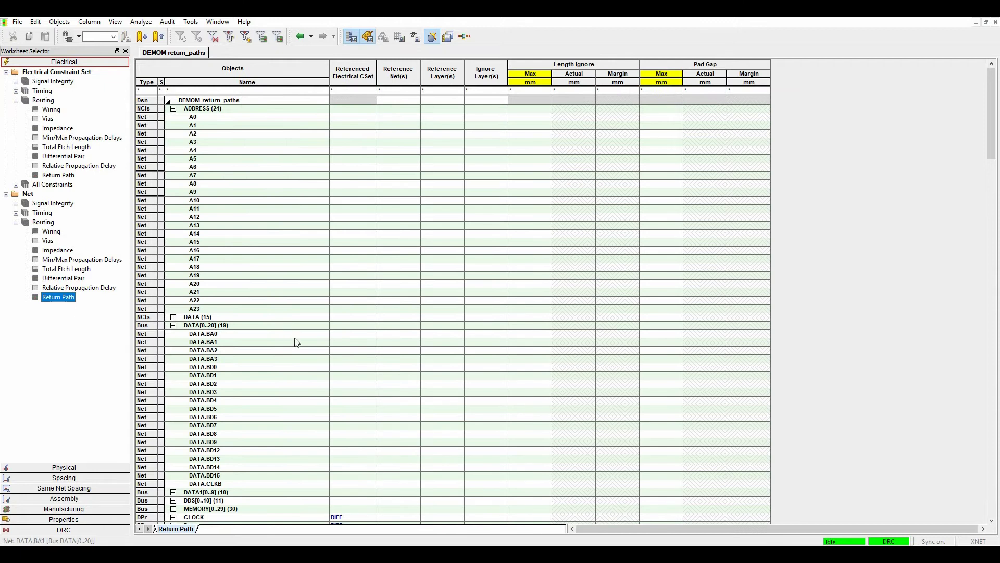
scroll(295, 341, "down", 3)
left_click(357, 555)
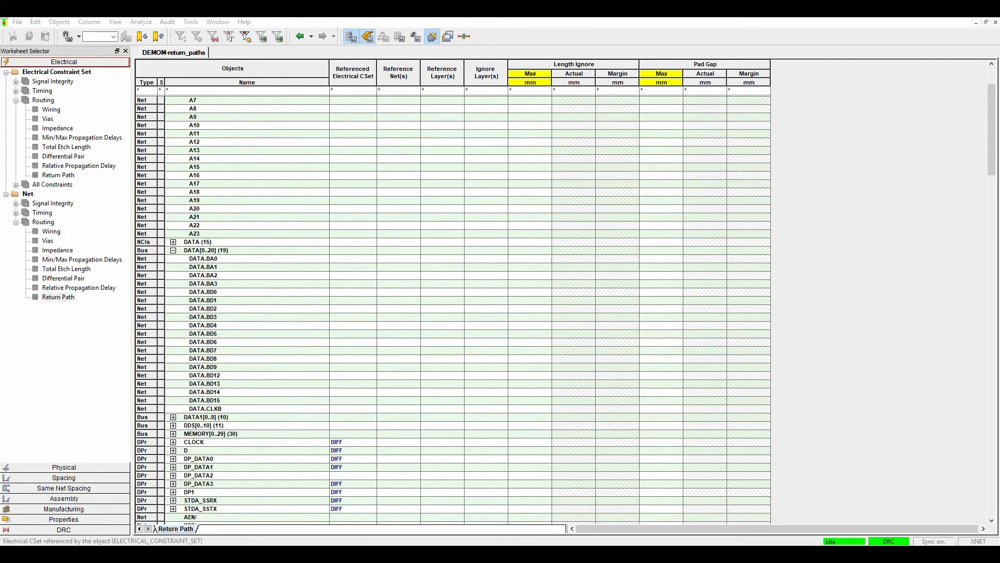
left_click(355, 520)
scroll(69, 179, "up", 3)
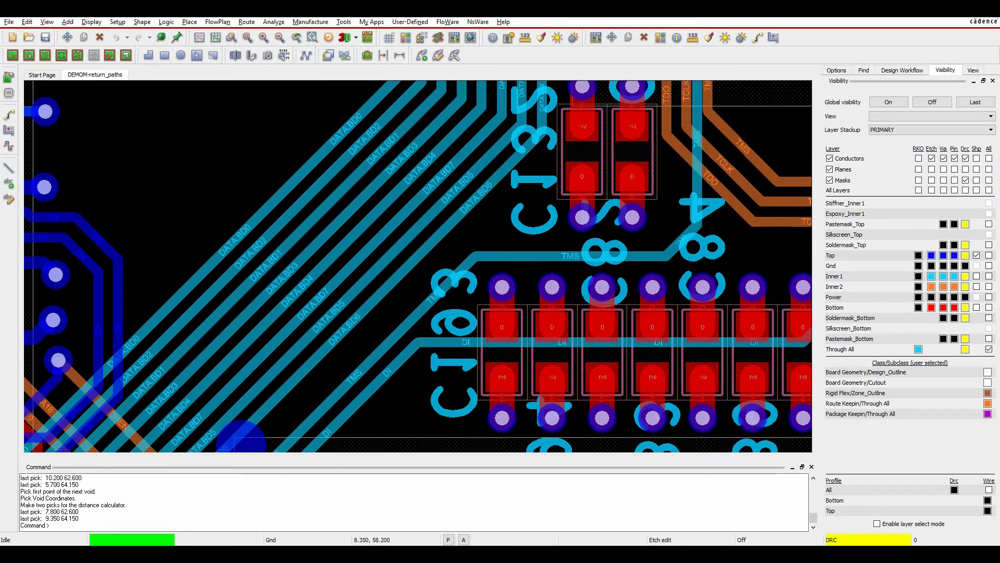
Assign the RETURN_PATH constraint set to nets DATA.BD0 through DATA.BD6.
key("alt+Tab")
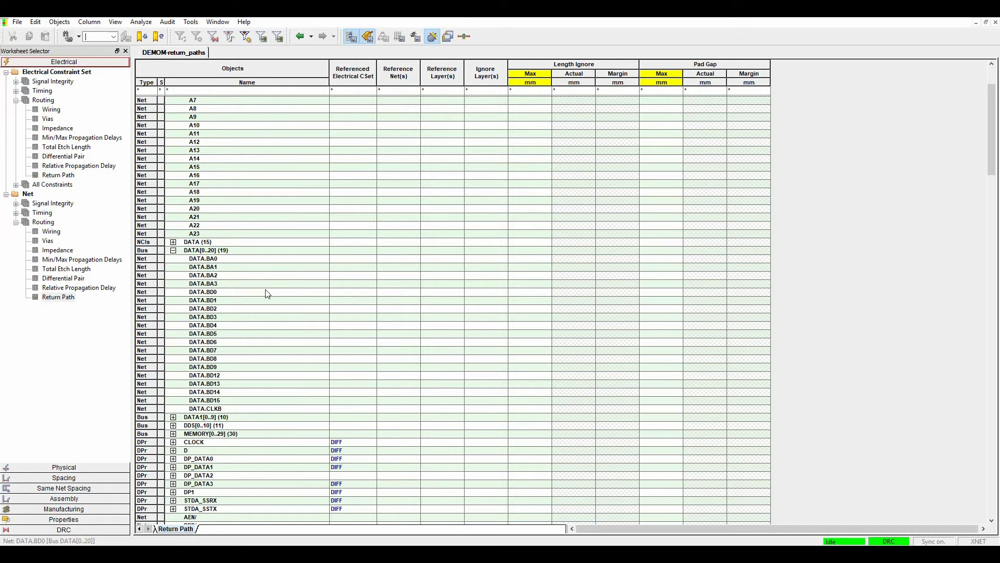
left_click_drag(354, 292, 356, 342)
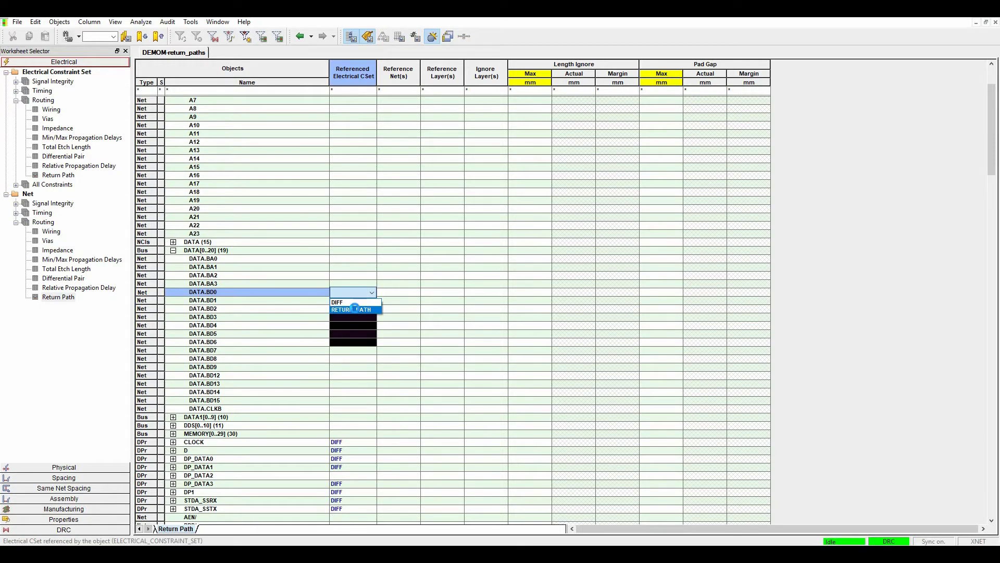
left_click(354, 309)
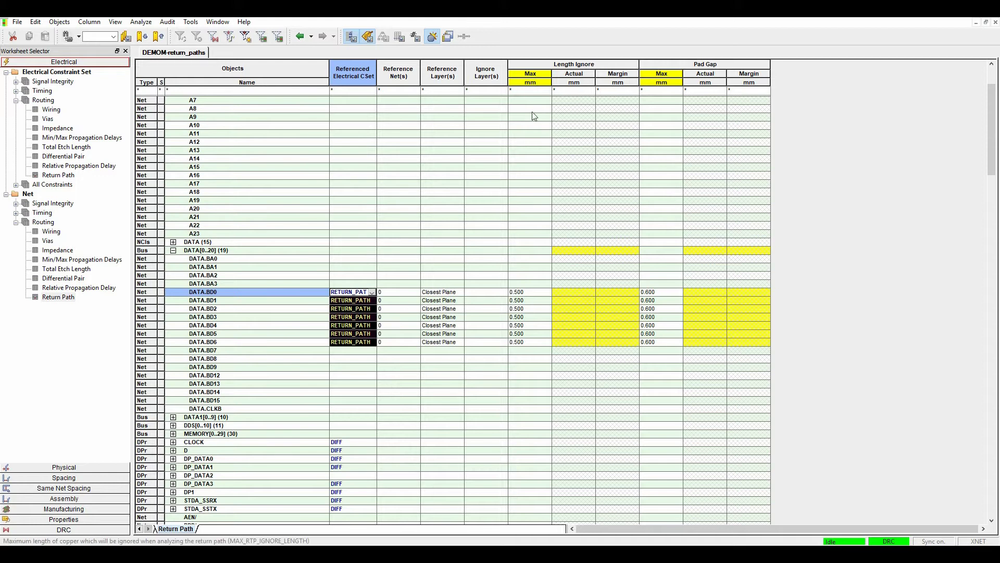
Turn Return Path analysis on in the Analysis Mode settings and apply it.
left_click(141, 22)
left_click(159, 57)
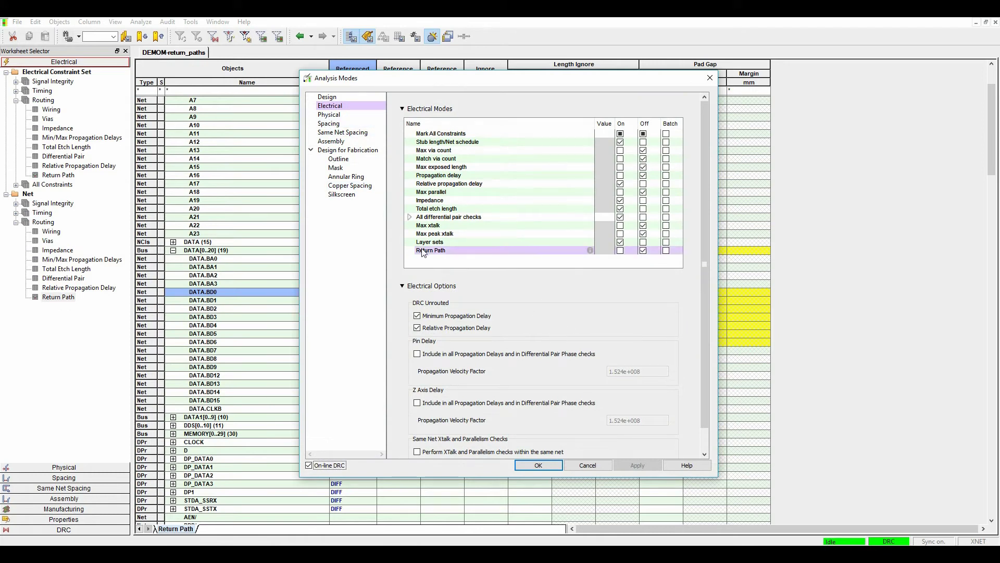
left_click(620, 250)
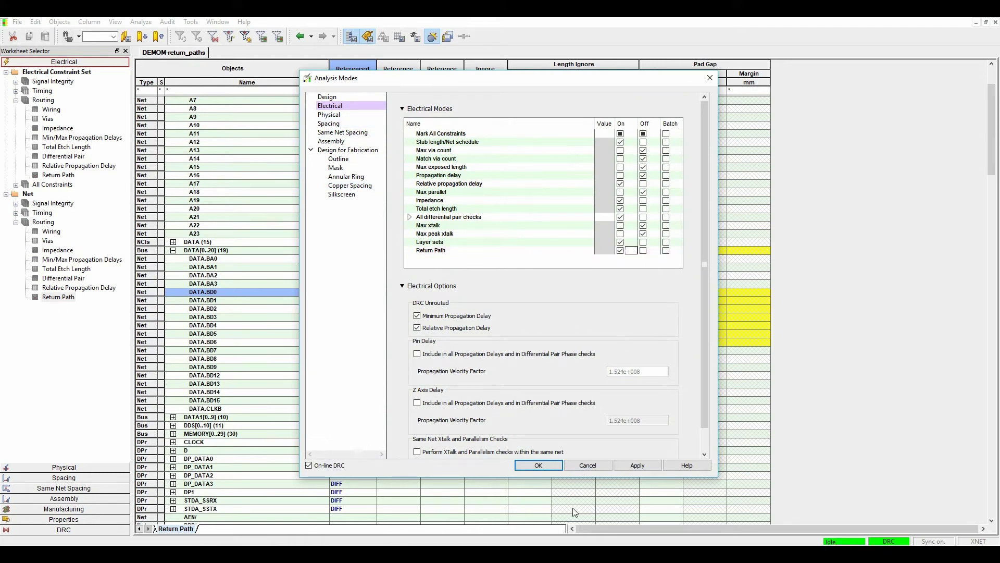
left_click(637, 465)
left_click(538, 465)
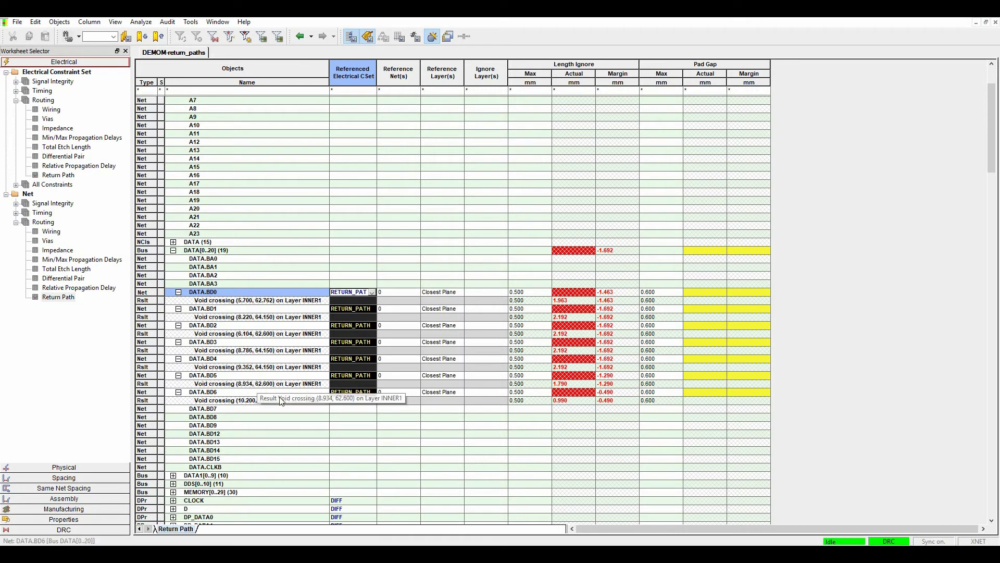
Zoom onto the DATA.BD traces near the void, briefly showing then hiding the Gnd plane.
key("alt+Tab")
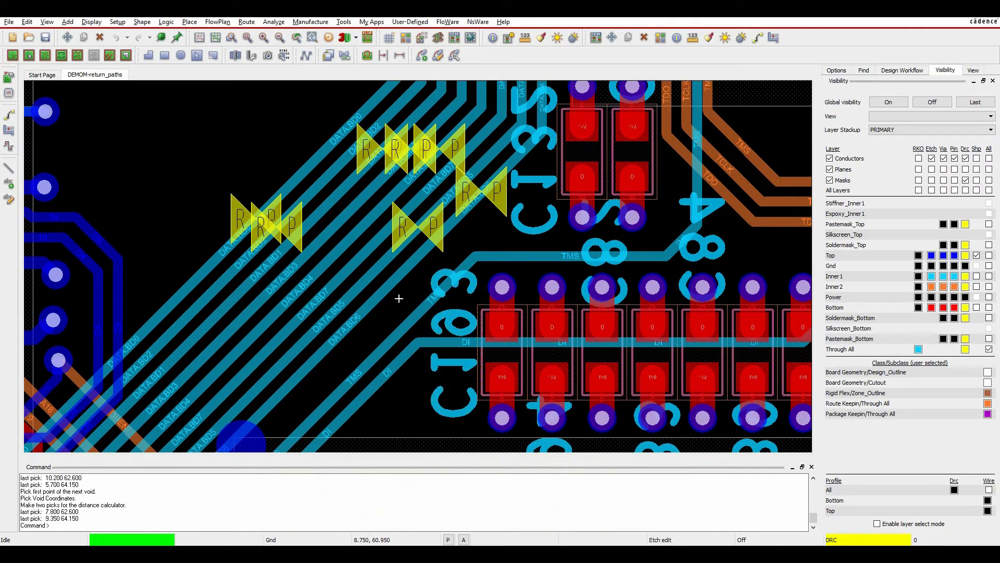
middle_click_drag(237, 123, 239, 174)
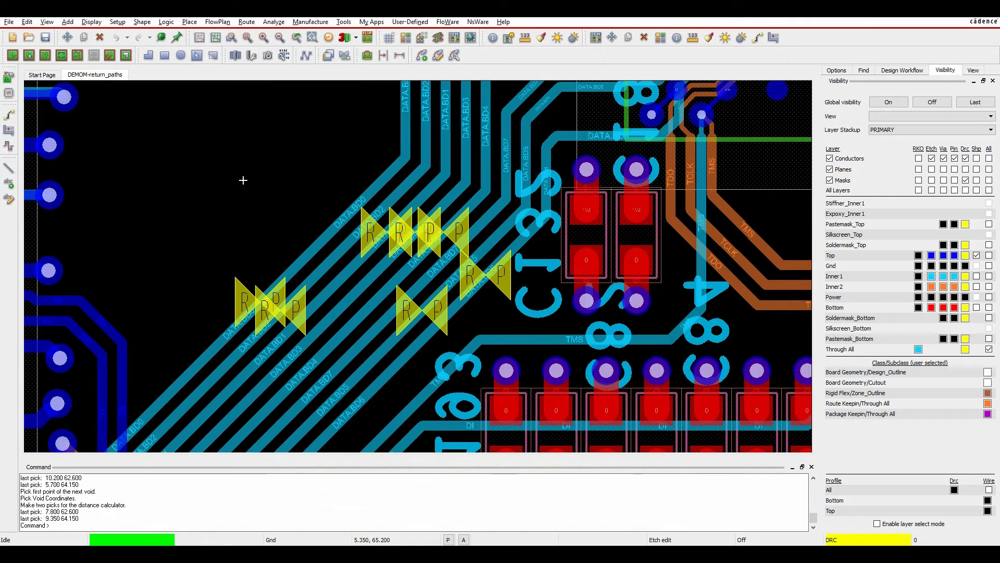
scroll(229, 186, "down", 3)
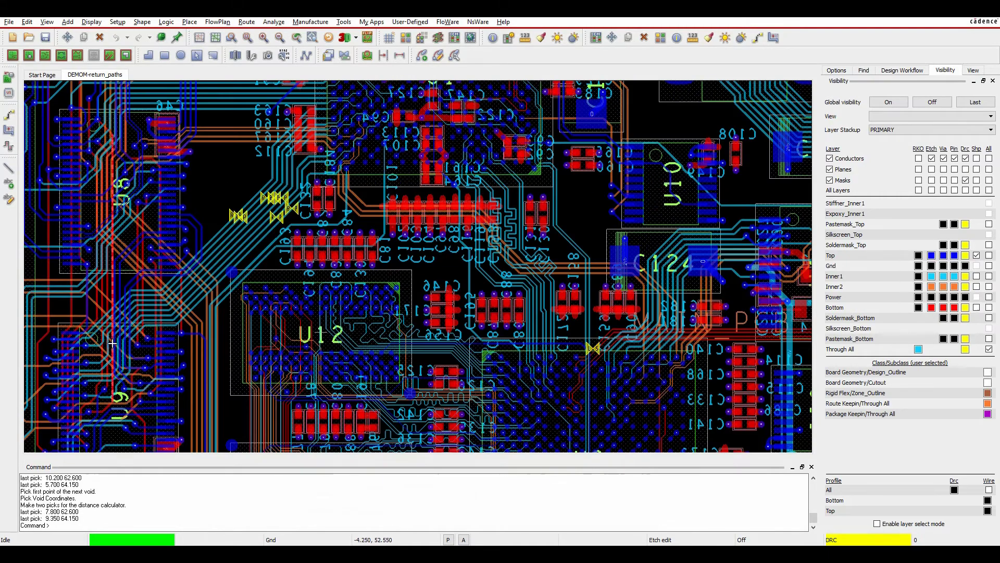
middle_click_drag(228, 186, 323, 156)
scroll(344, 114, "up", 4)
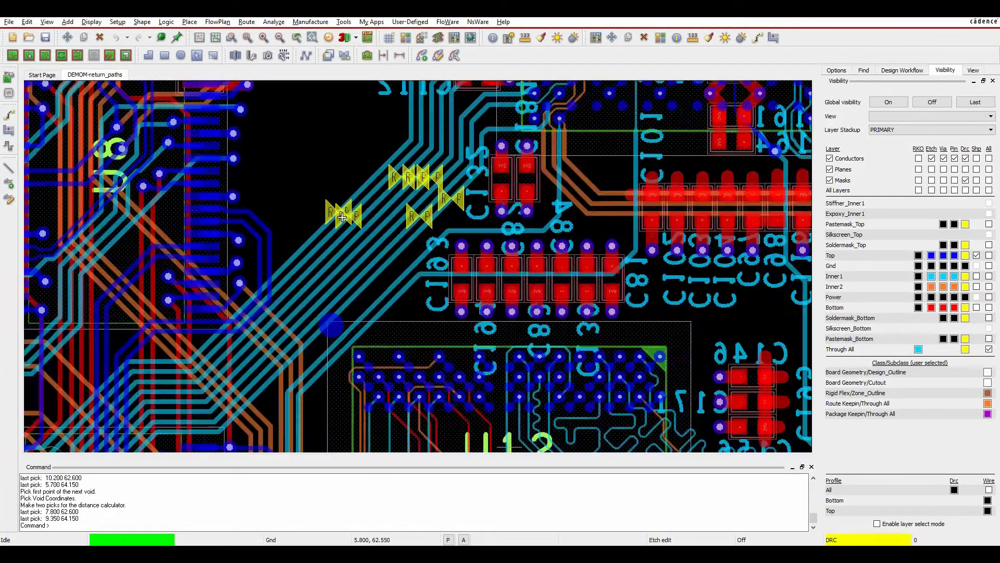
middle_click_drag(343, 114, 267, 196)
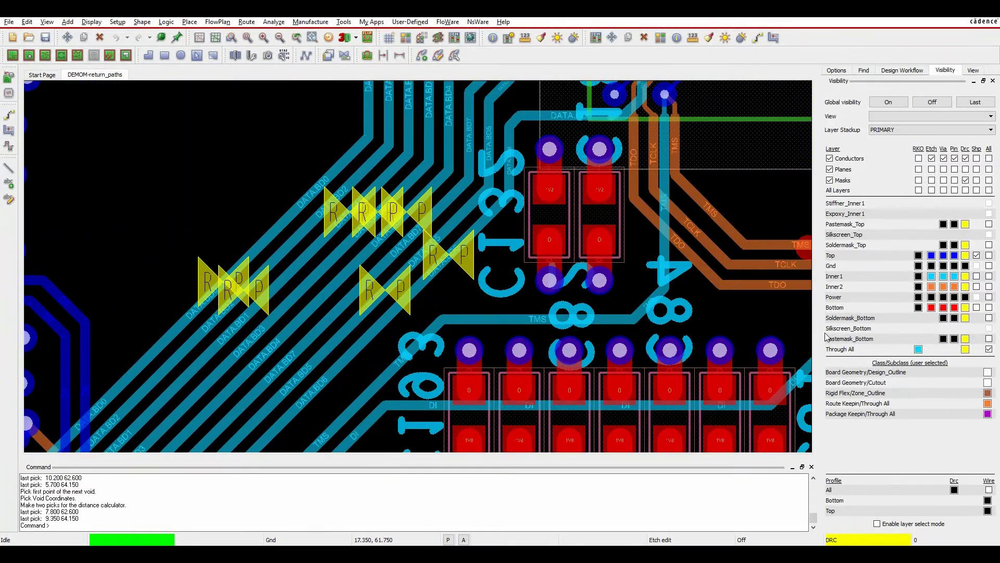
left_click(988, 266)
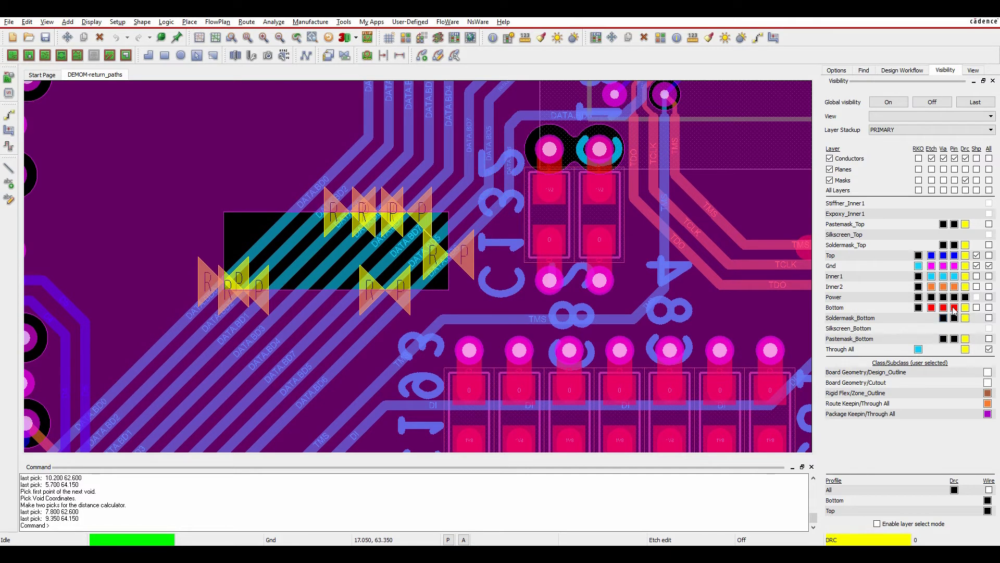
left_click(988, 267)
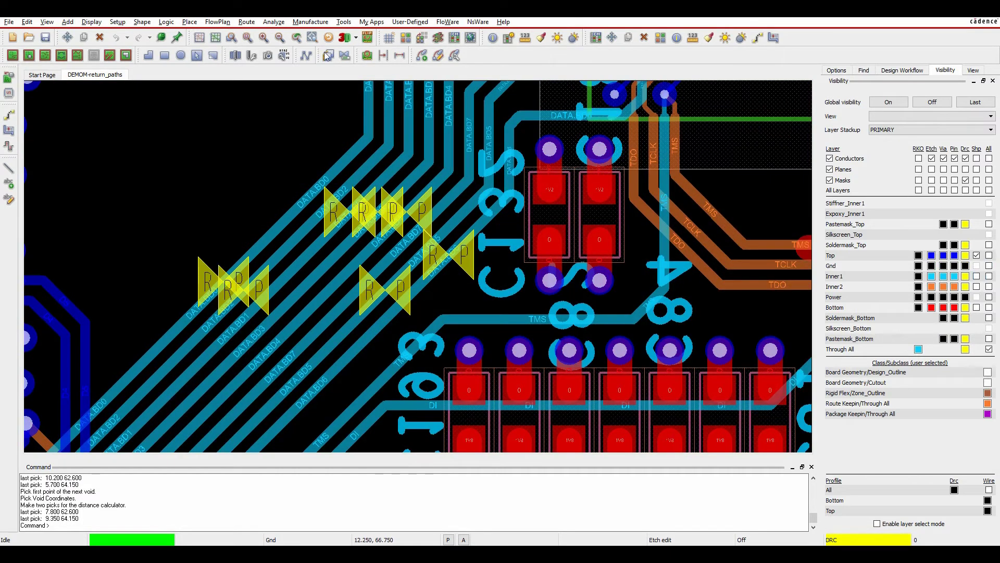
Bring up the Vision Manager and dock the Visions panel beside the board view.
left_click(92, 23)
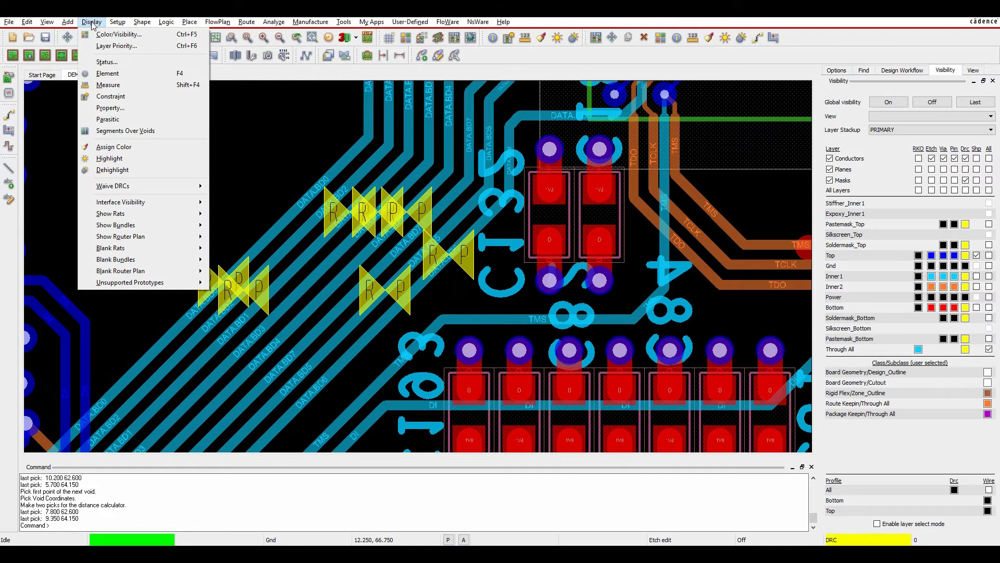
mouse_move(43, 24)
left_click(84, 202)
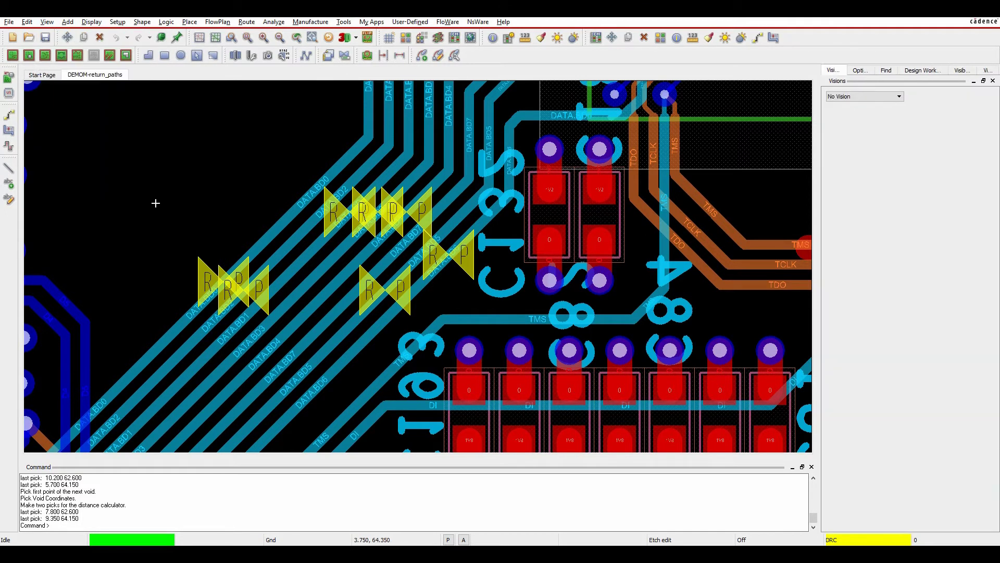
left_click_drag(953, 82, 916, 149)
left_click(845, 98)
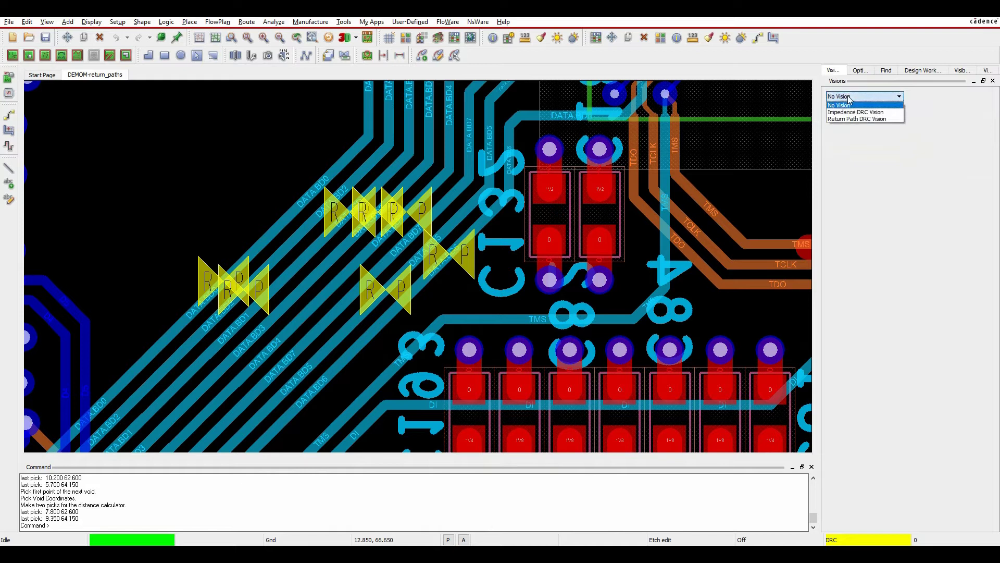
Choose Return Path DRC Vision, colouring constraint-meeting nets green and violating nets red.
left_click(862, 119)
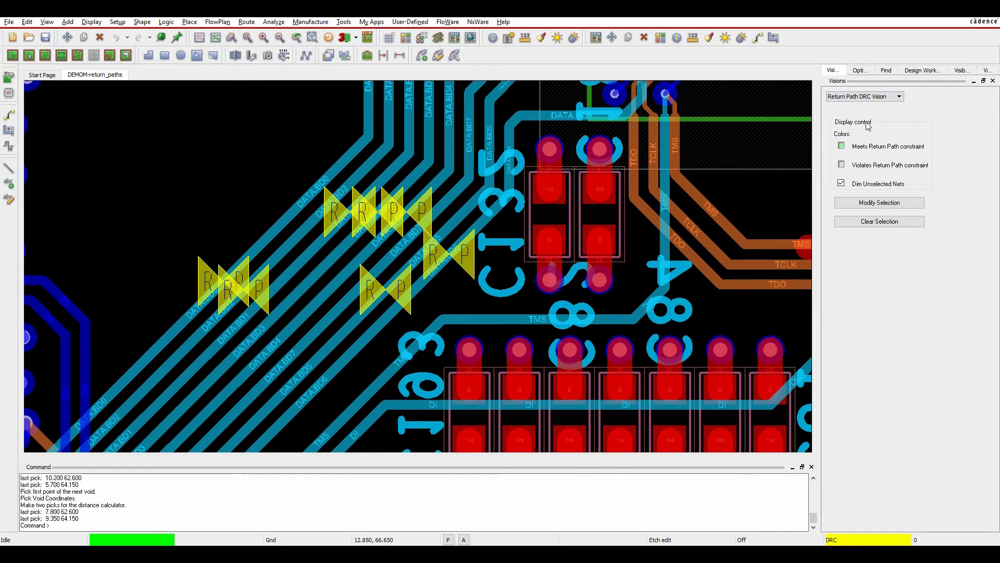
left_click(842, 147)
left_click(878, 180)
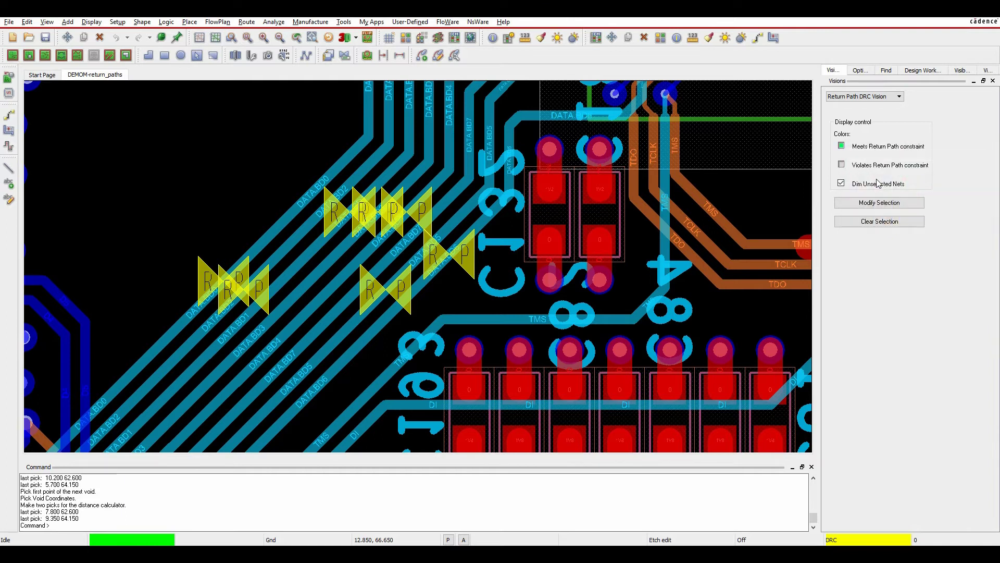
left_click(842, 165)
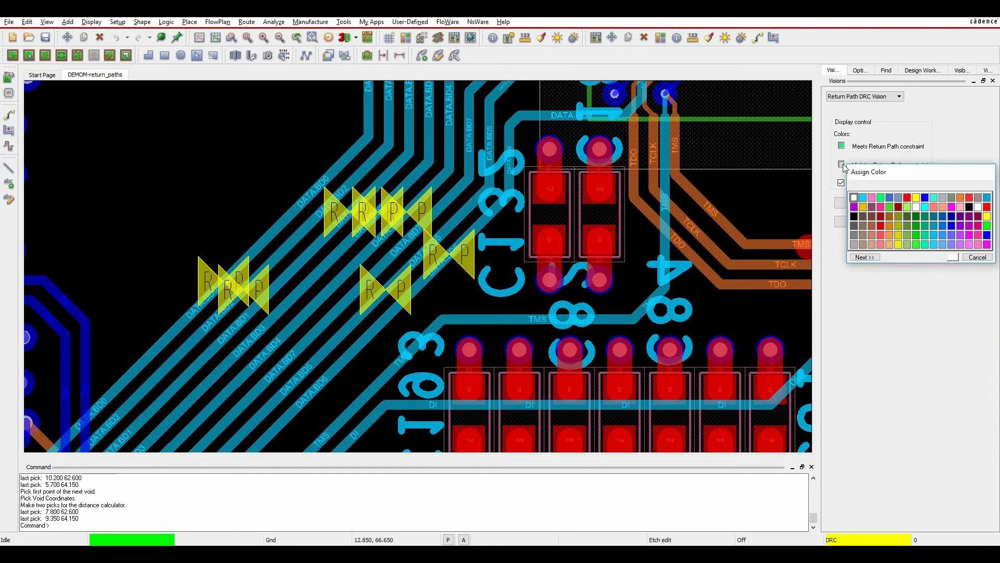
left_click(908, 195)
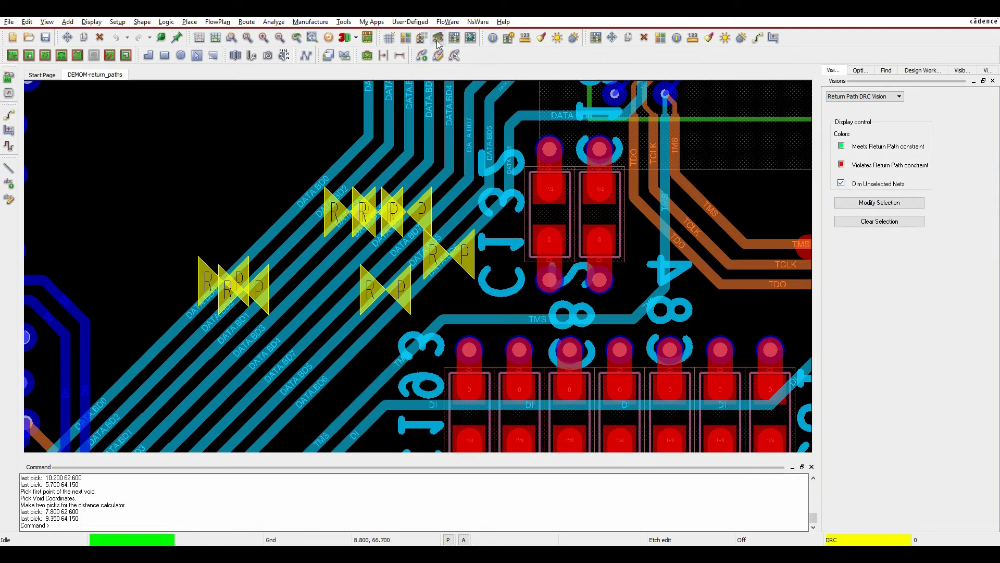
Window-select the DATA.BD nets for the vision and finish picking, highlighting them green and red.
left_click(876, 205)
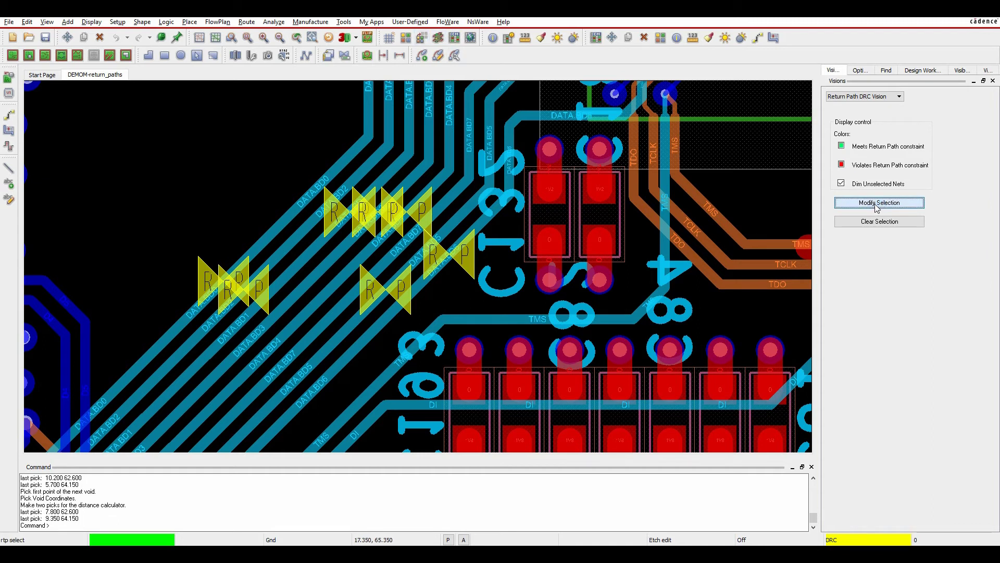
left_click_drag(201, 235, 409, 314)
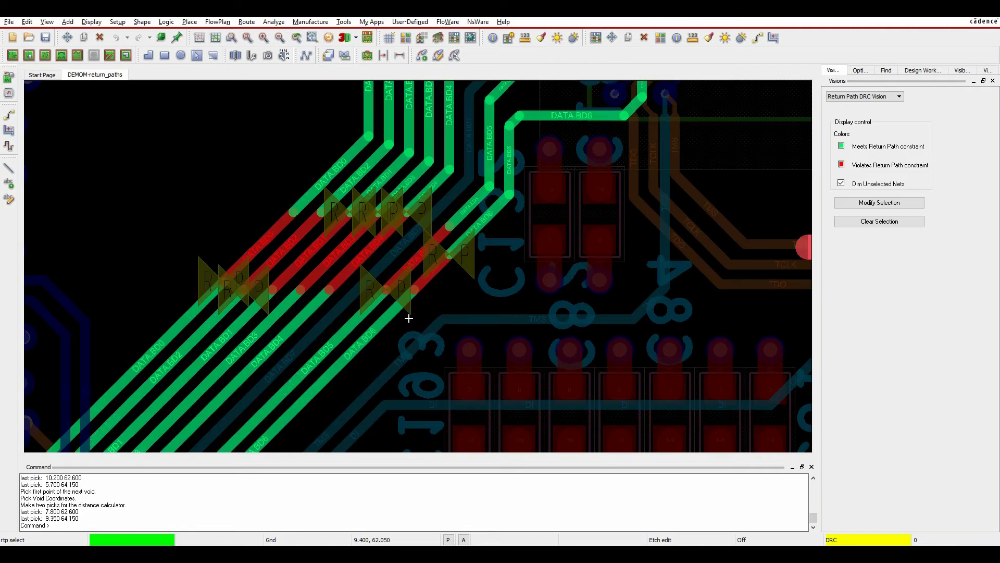
scroll(205, 424, "down", 4)
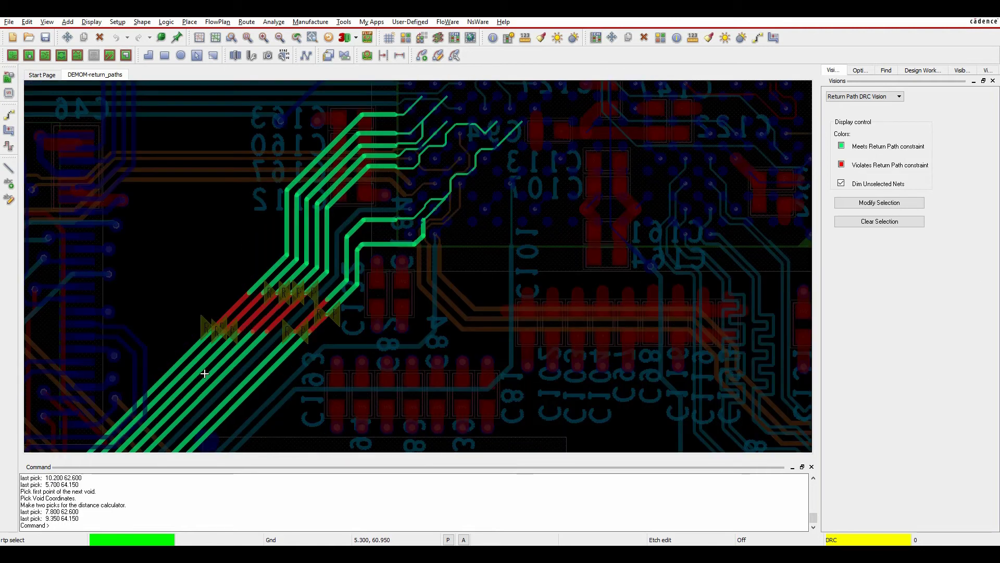
scroll(384, 297, "up", 3)
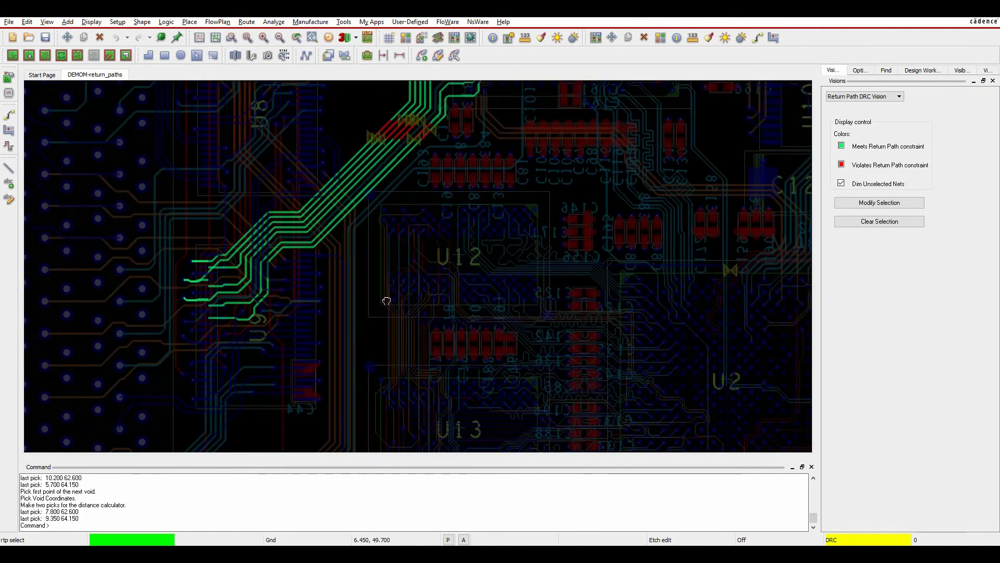
right_click(379, 301)
key("Escape")
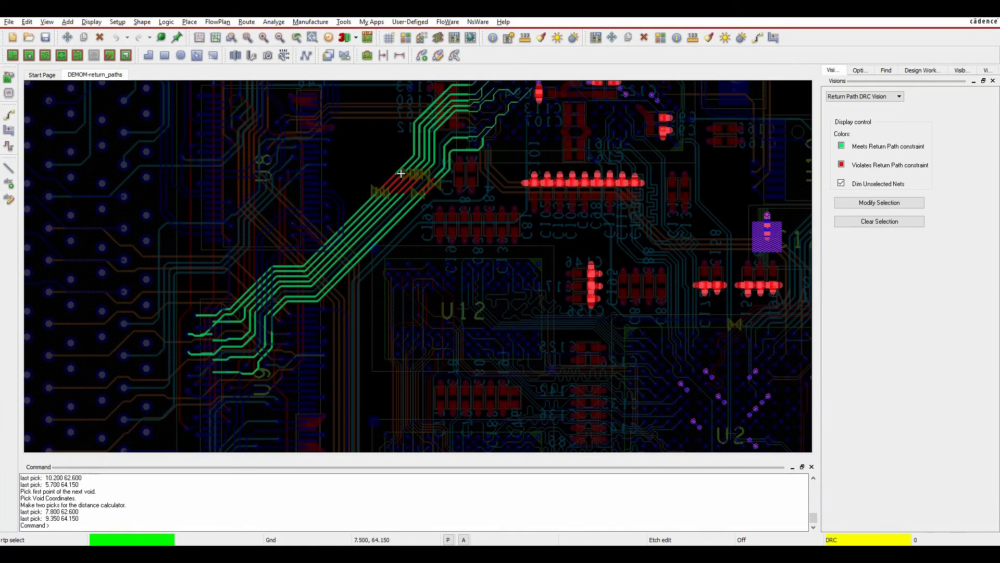
scroll(402, 174, "up", 2)
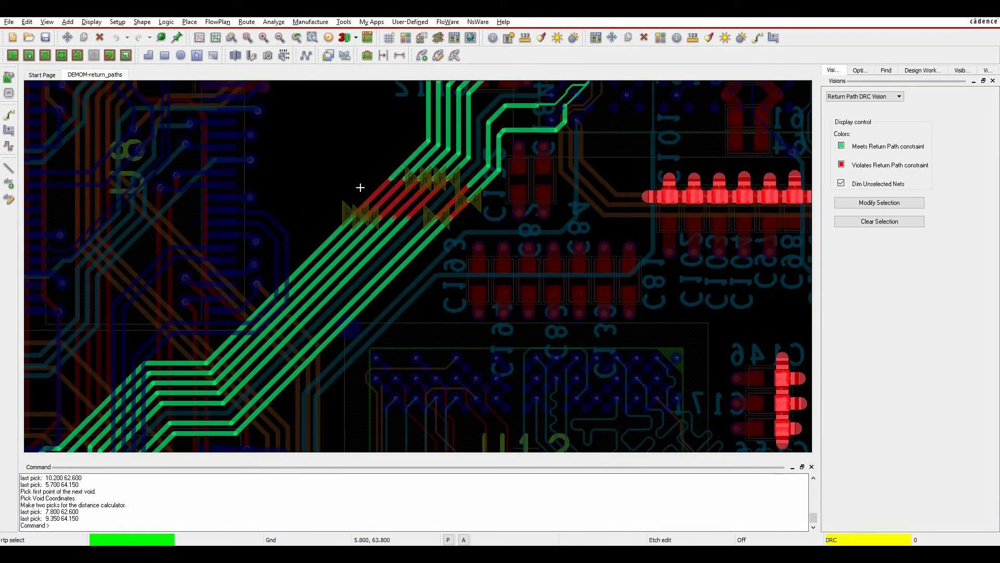
Turn the Gnd layer on in Visibility and zoom to see the void under the red DATA.BD segments.
left_click(964, 72)
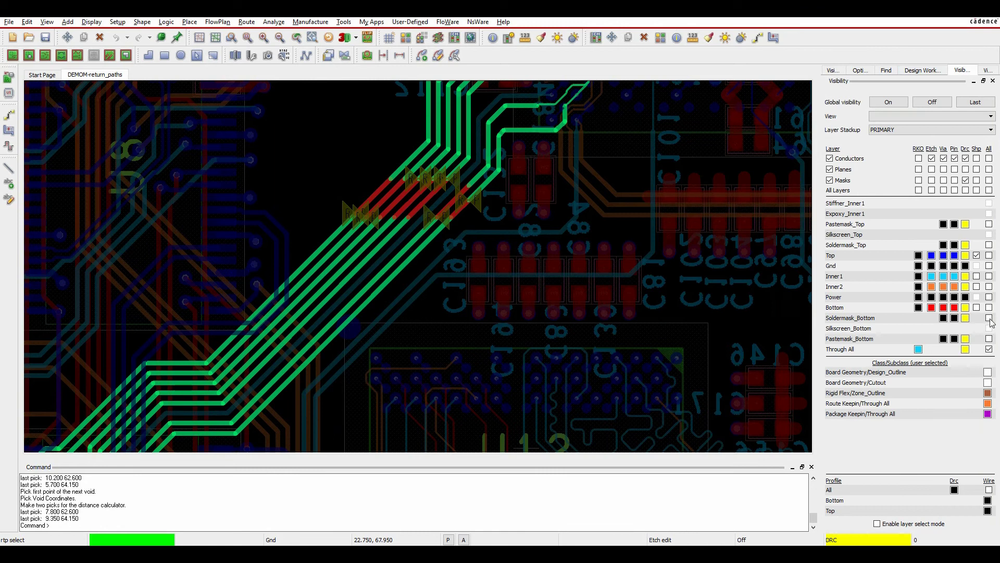
left_click(989, 266)
scroll(522, 201, "up", 3)
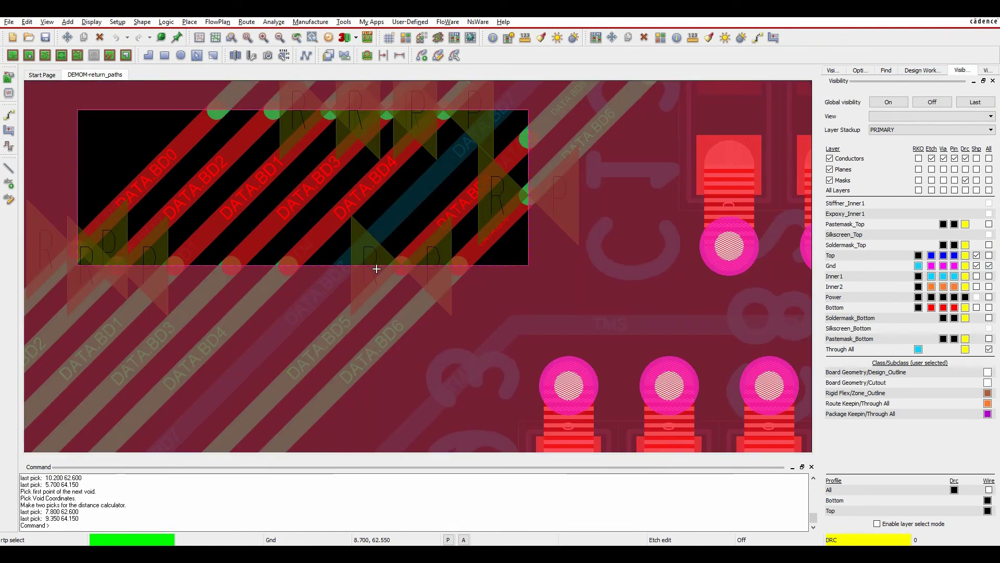
scroll(547, 253, "down", 2)
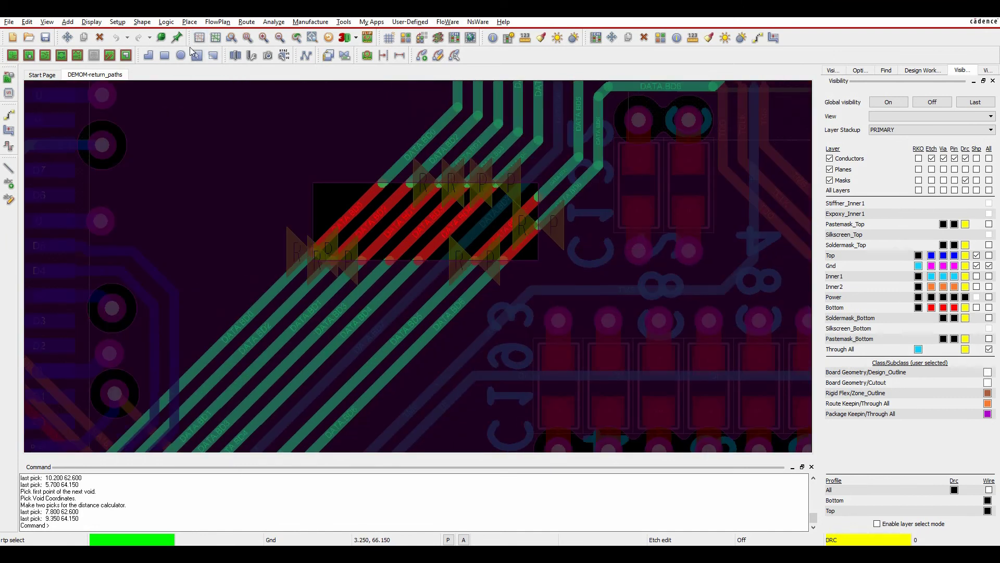
Edit the Gnd plane void boundary in Slide mode, dragging its bottom edge down, then up.
left_click(197, 56)
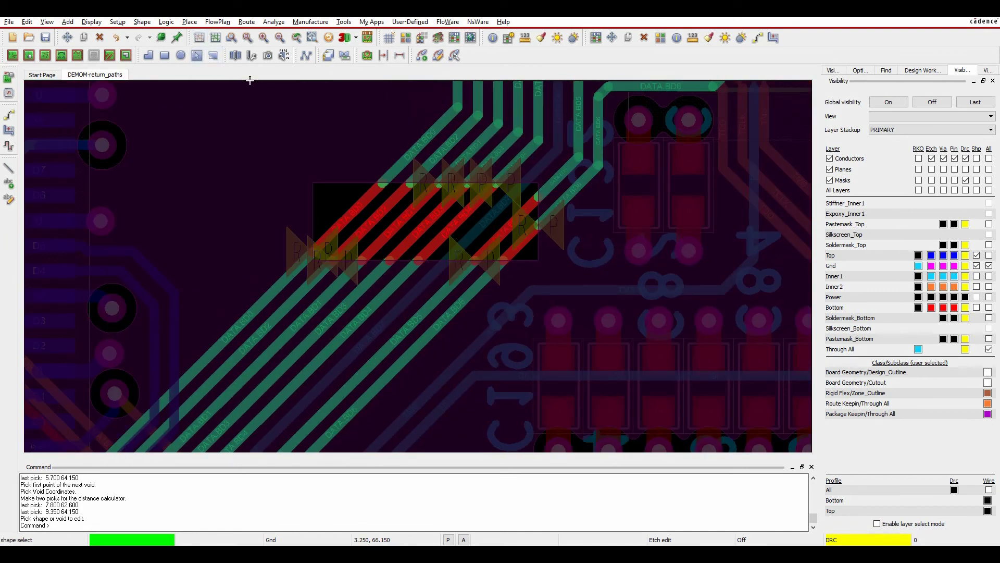
left_click(149, 56)
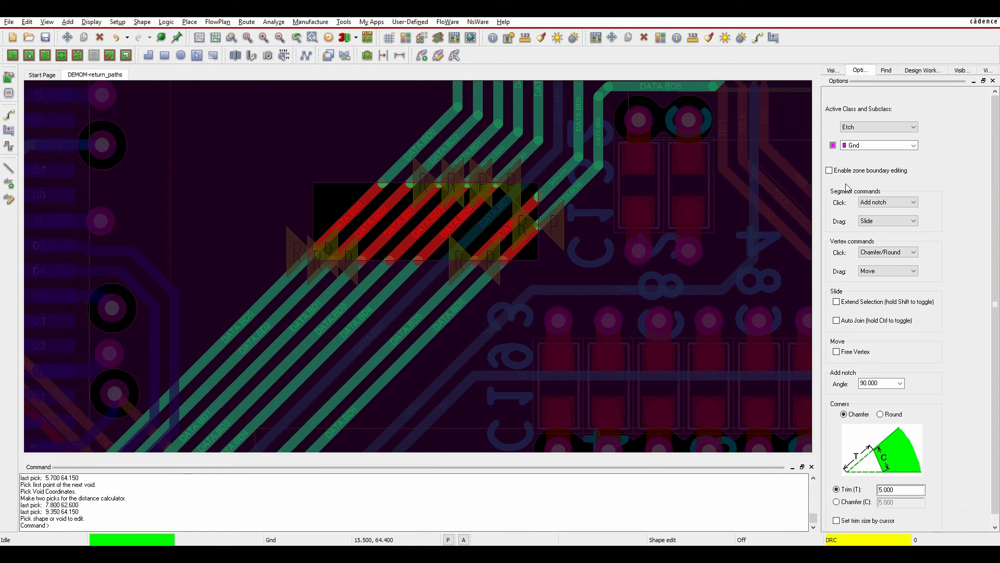
left_click(888, 202)
left_click(871, 229)
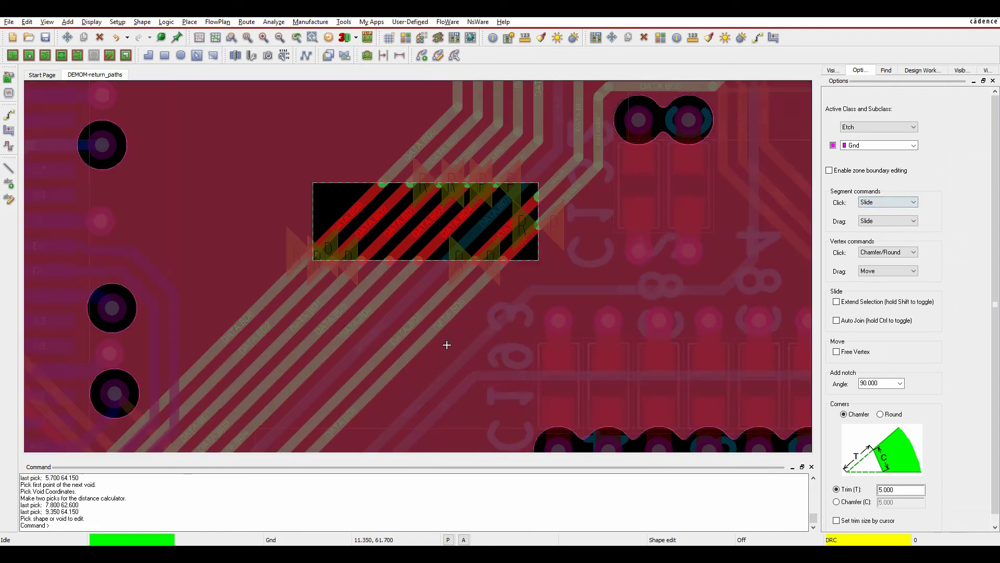
left_click_drag(404, 260, 407, 315)
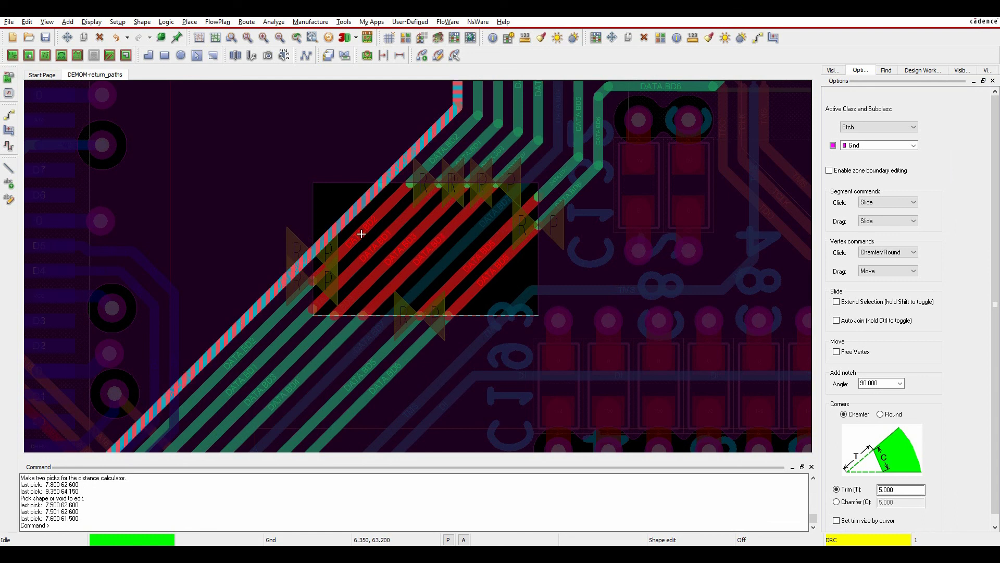
left_click_drag(501, 317, 499, 240)
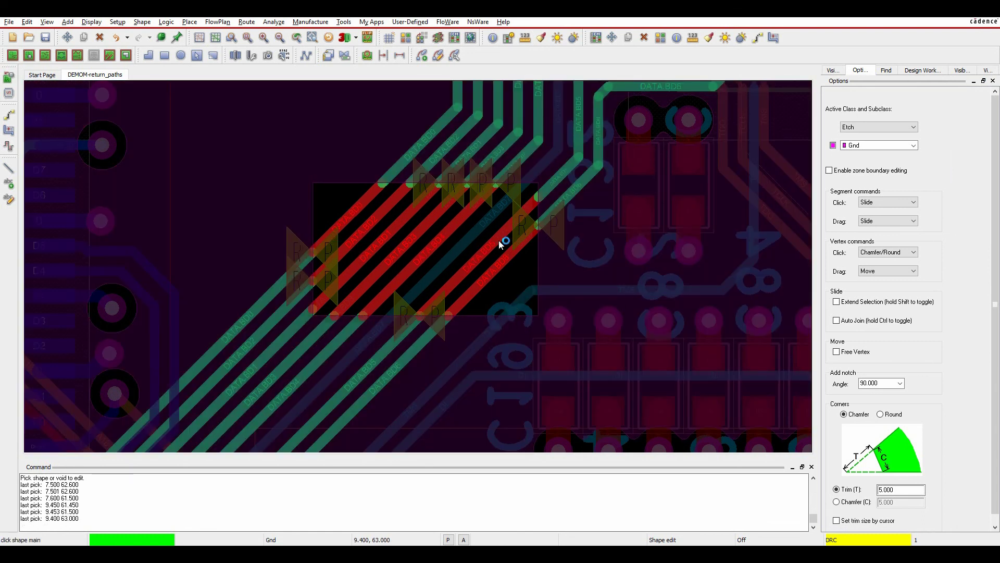